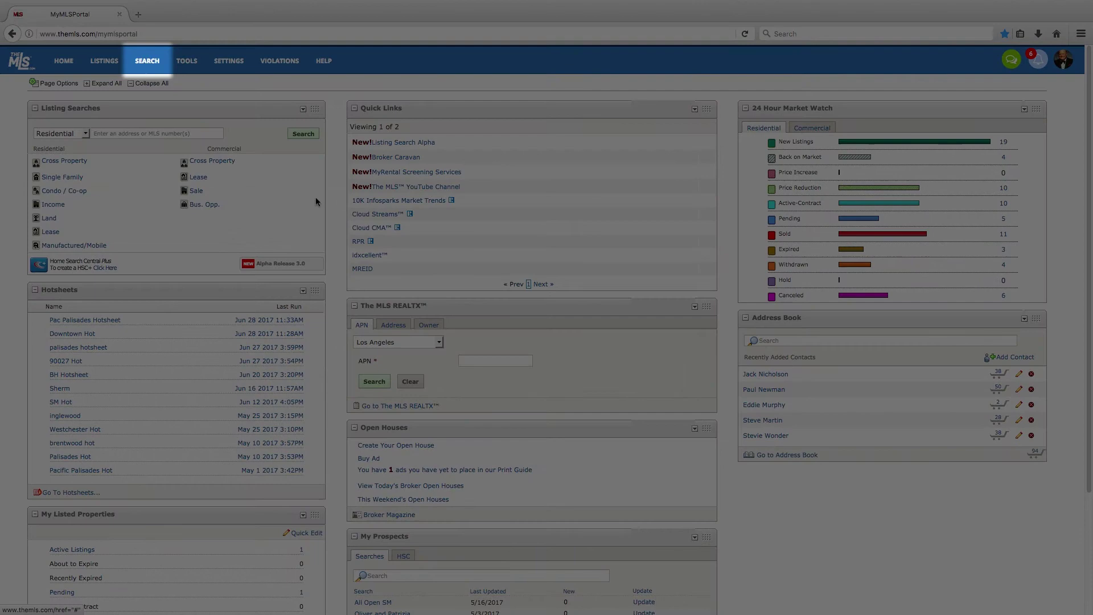
Open the MLS Plus dashboard from SEARCH > Alpha Release 3.0 and go to the full Contacts list
left_click(145, 64)
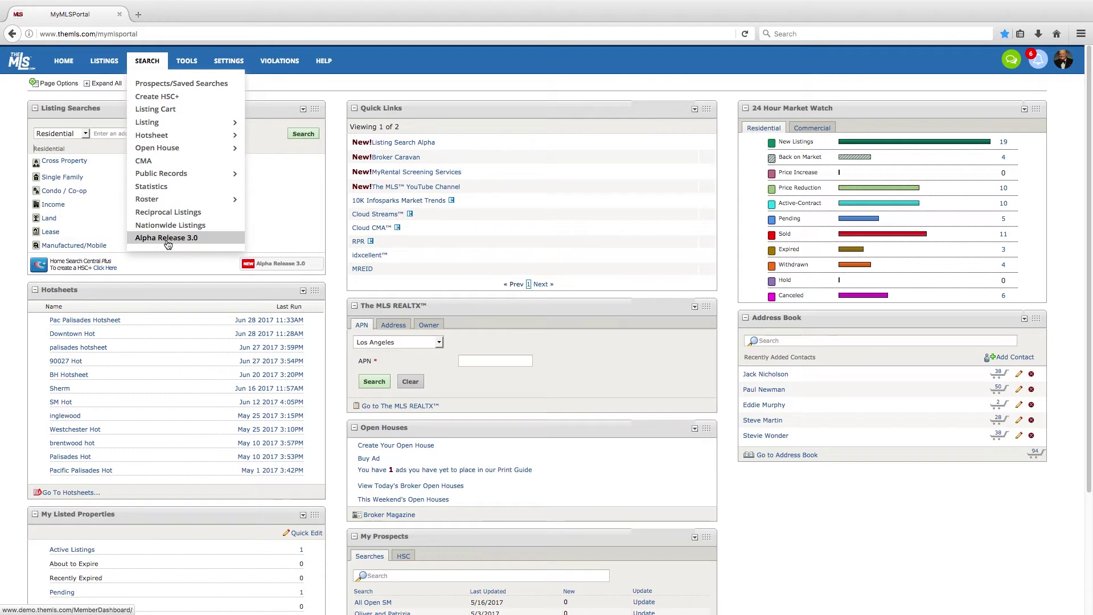
left_click(167, 238)
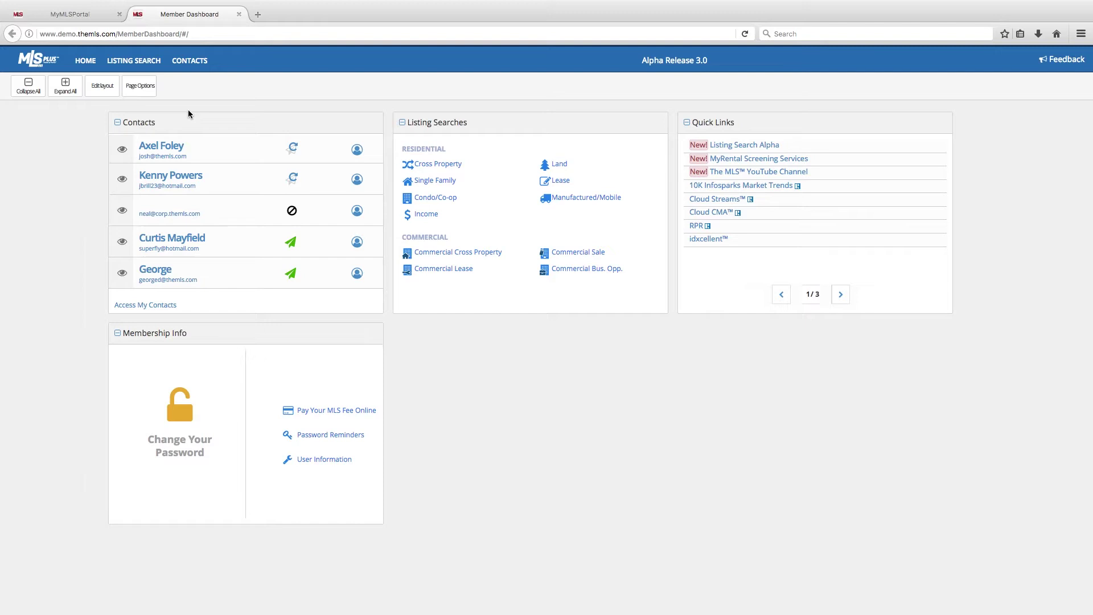
left_click_drag(189, 114, 182, 120)
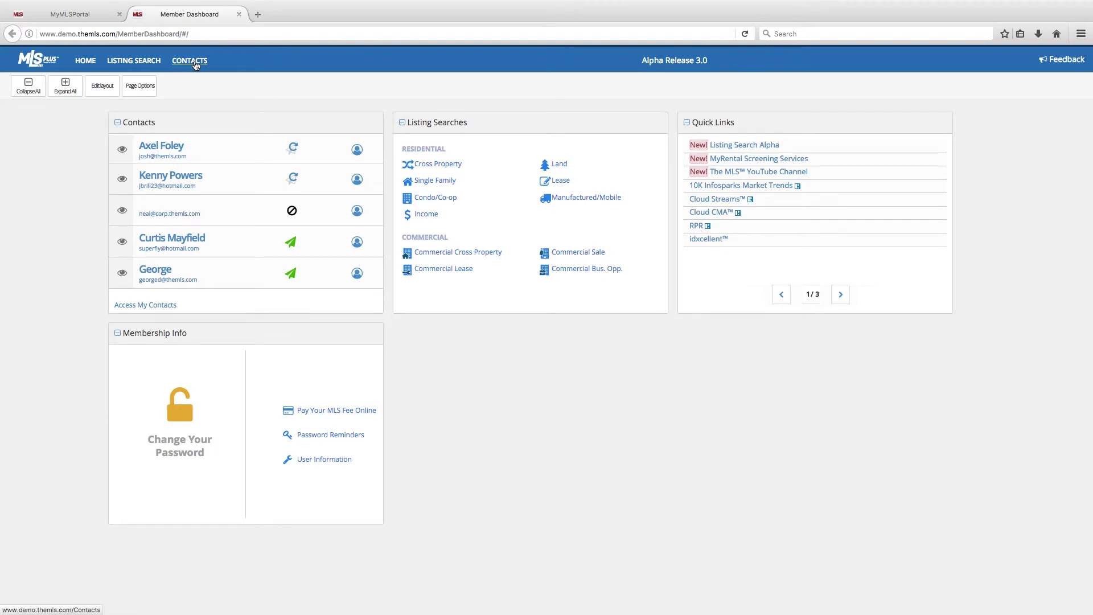
left_click(195, 64)
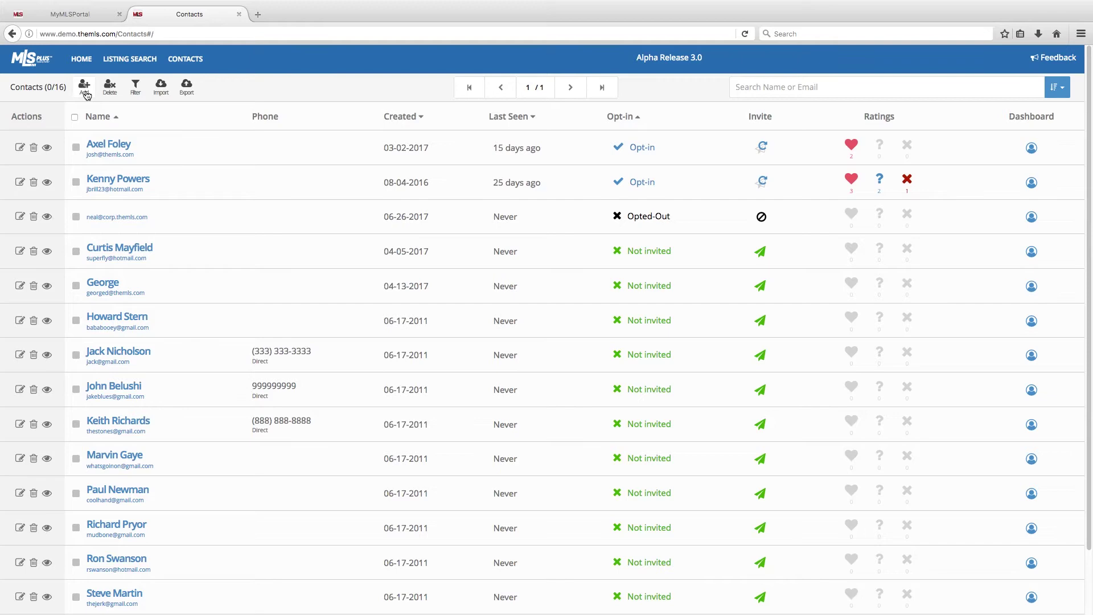
Add a Buyer/Seller contact with only the contact's e-mail and the note 'UCLA Alumni'
left_click(85, 97)
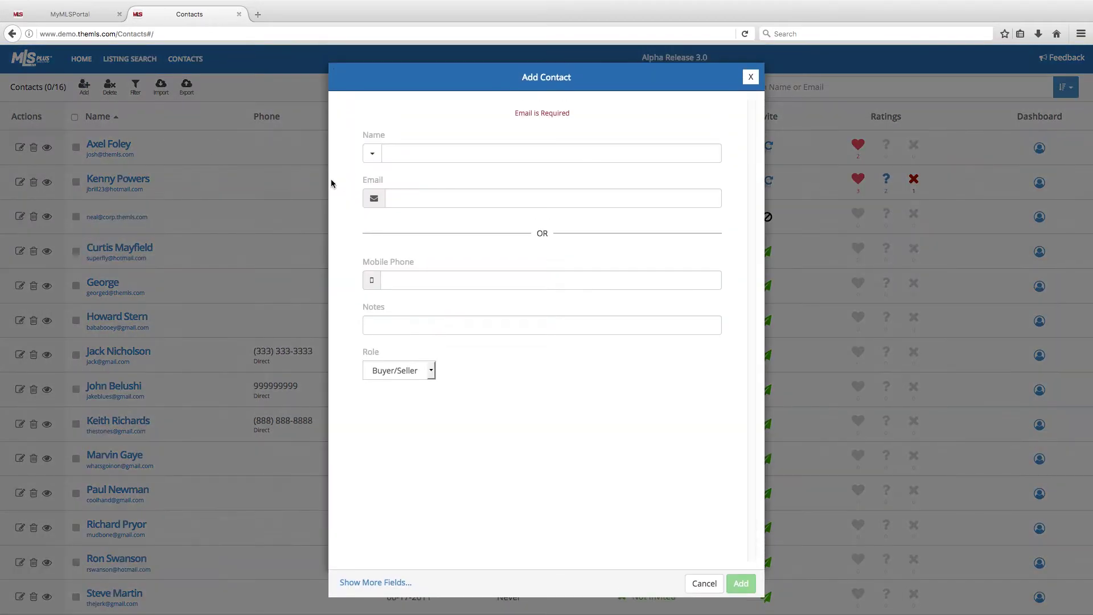
left_click(392, 195)
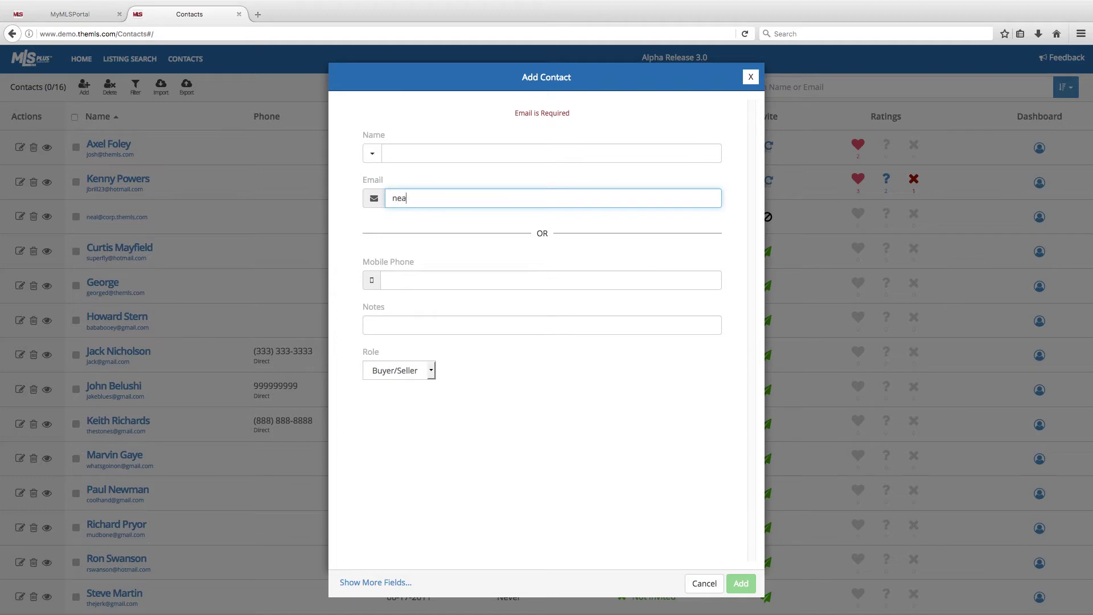
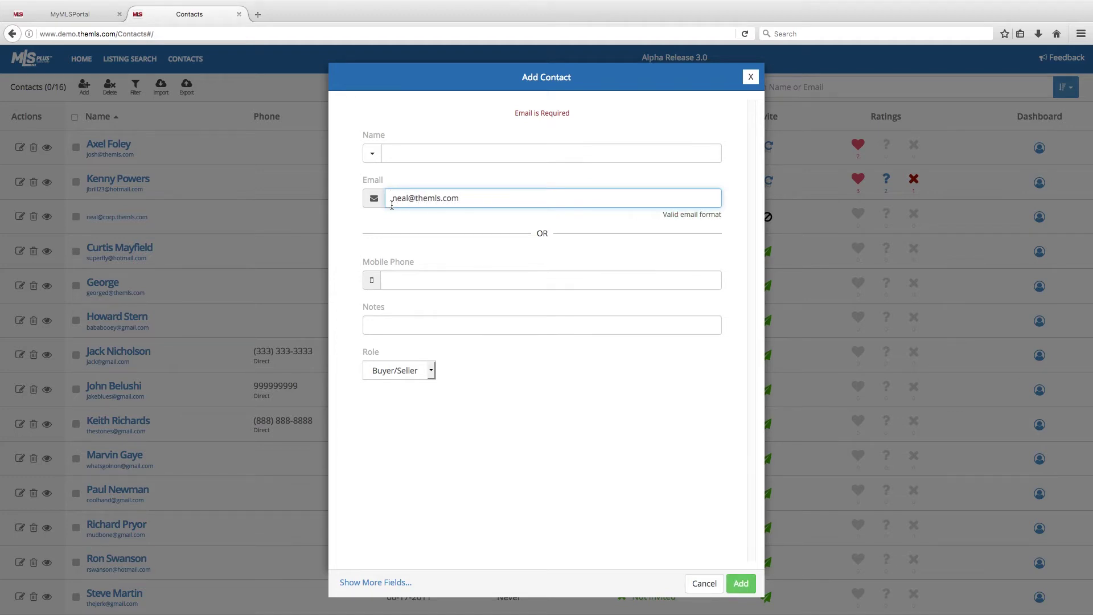
left_click(413, 329)
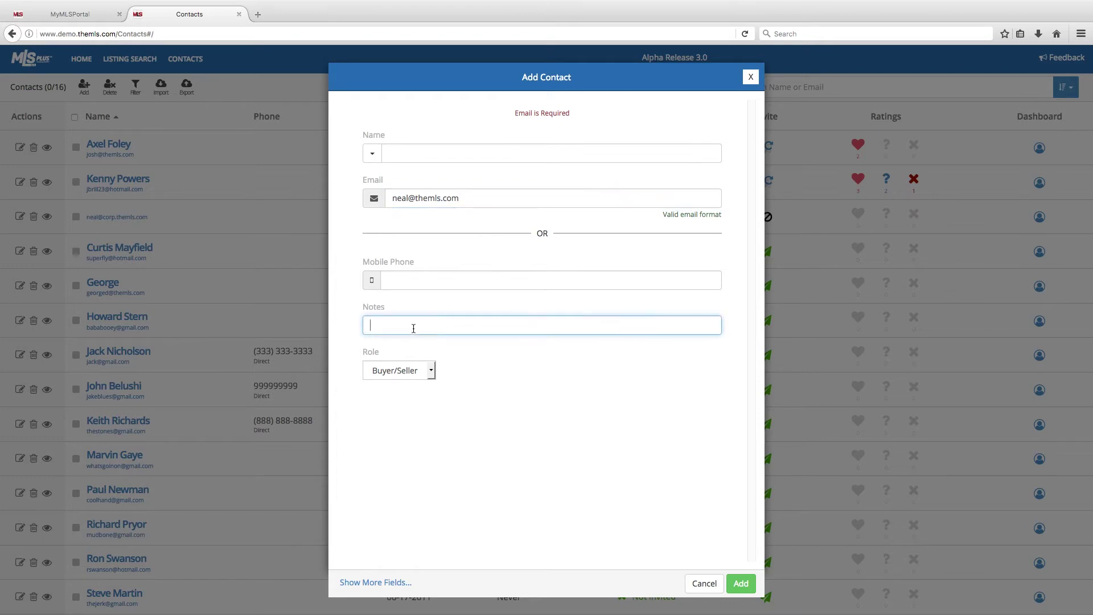
type("UCLA Alumni")
left_click(432, 371)
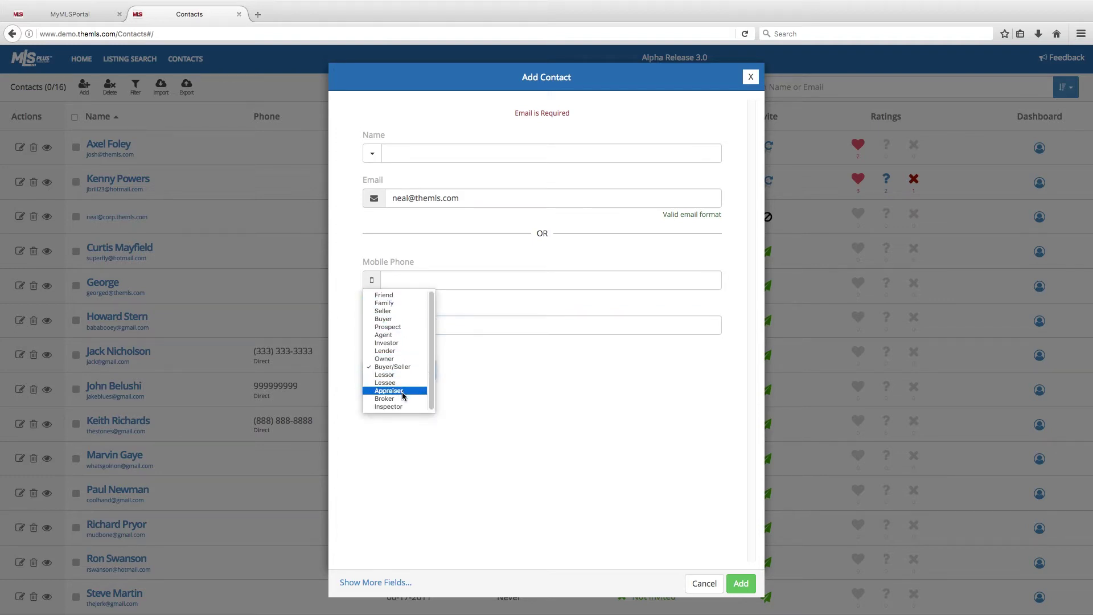
left_click(650, 508)
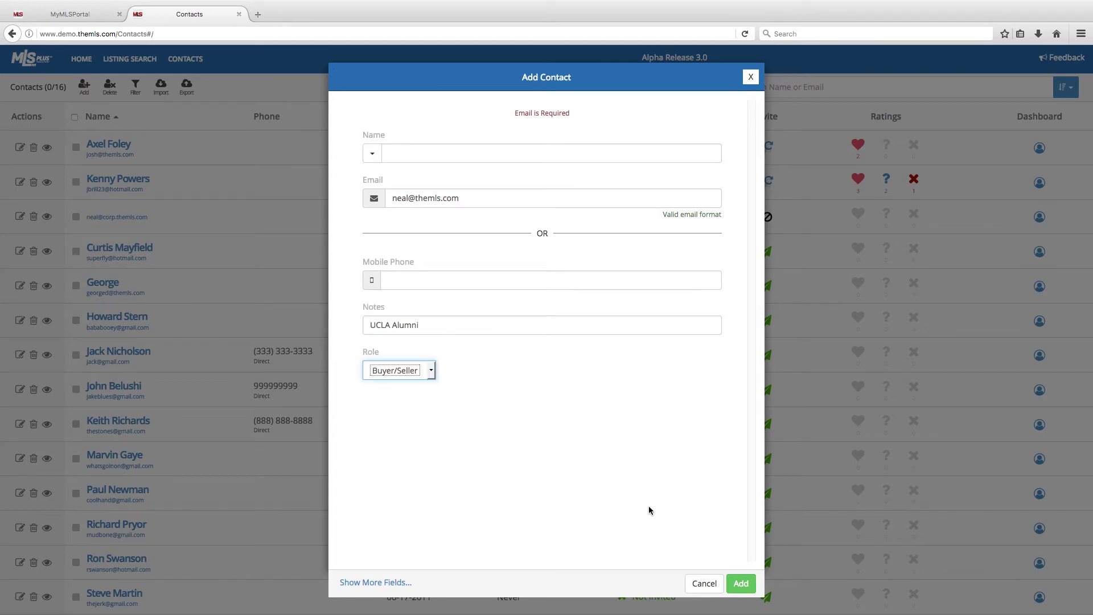
left_click(740, 583)
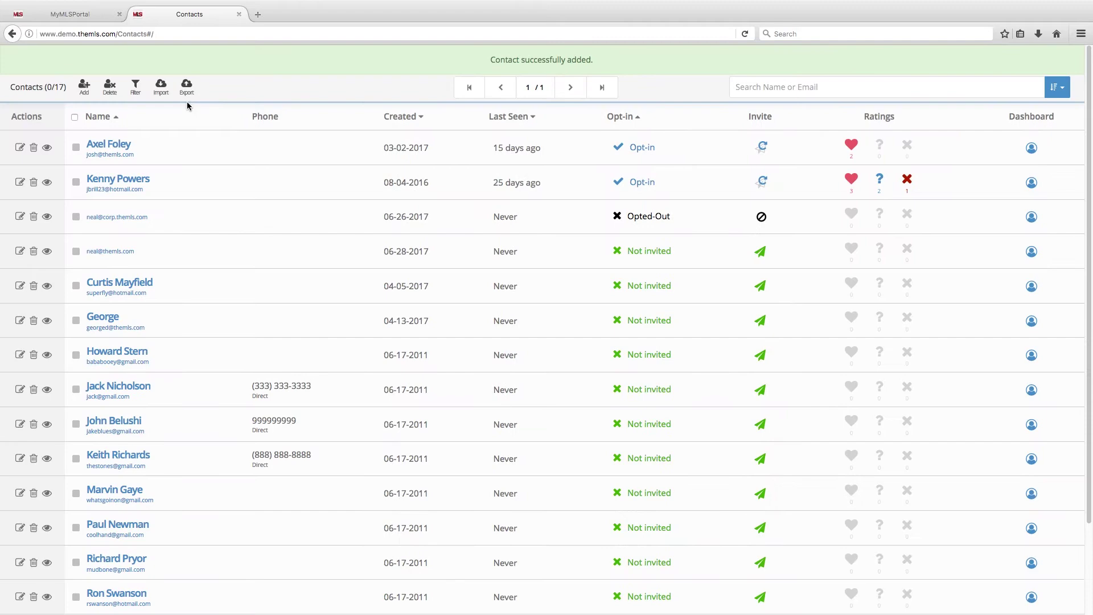
left_click(167, 95)
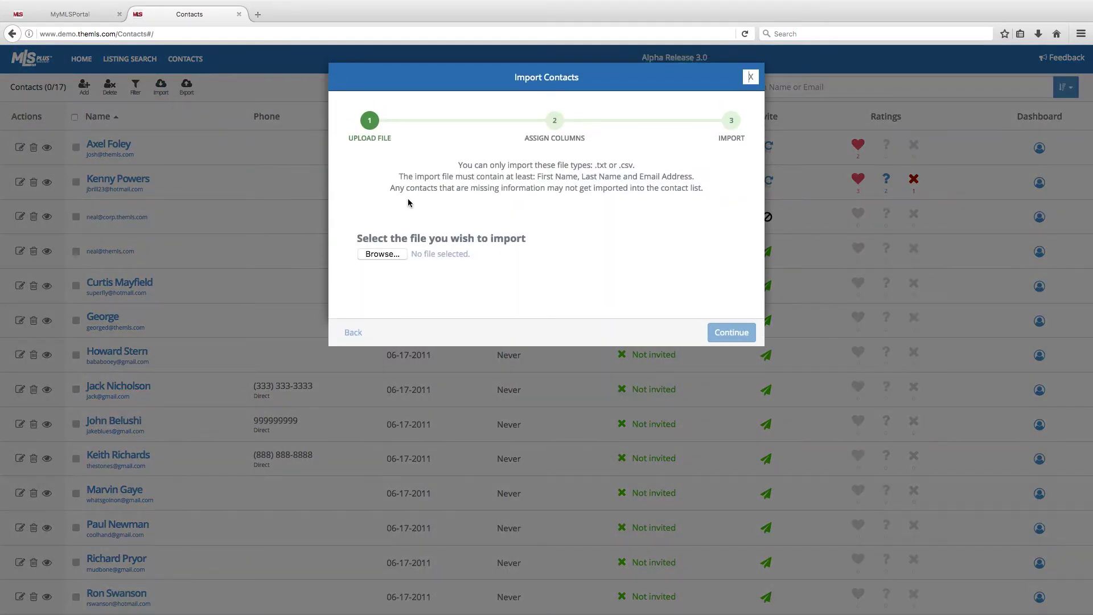
left_click_drag(400, 177, 700, 177)
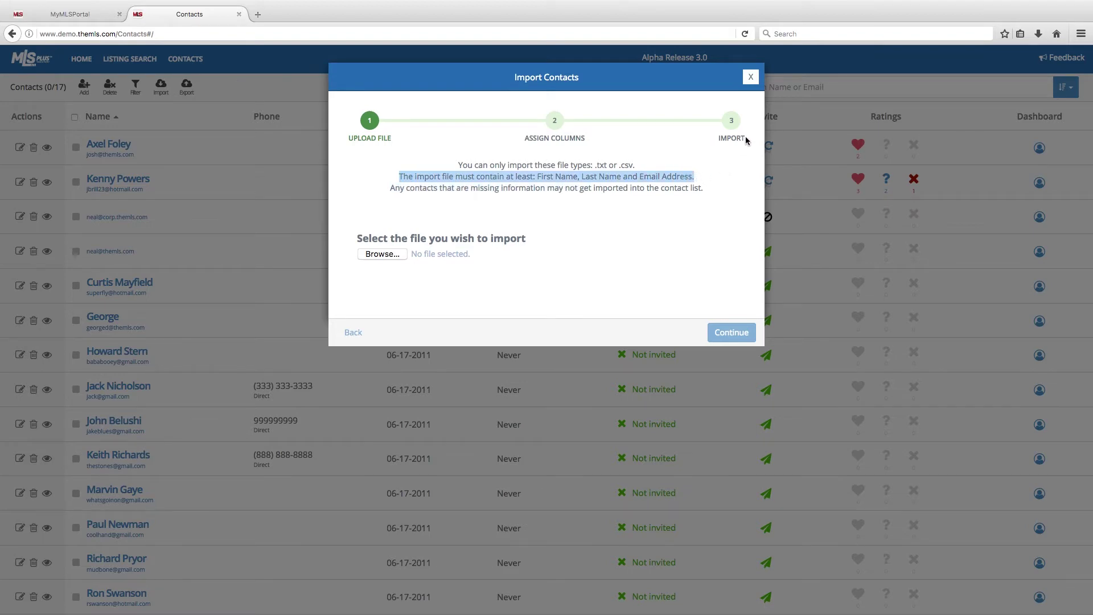
left_click(750, 77)
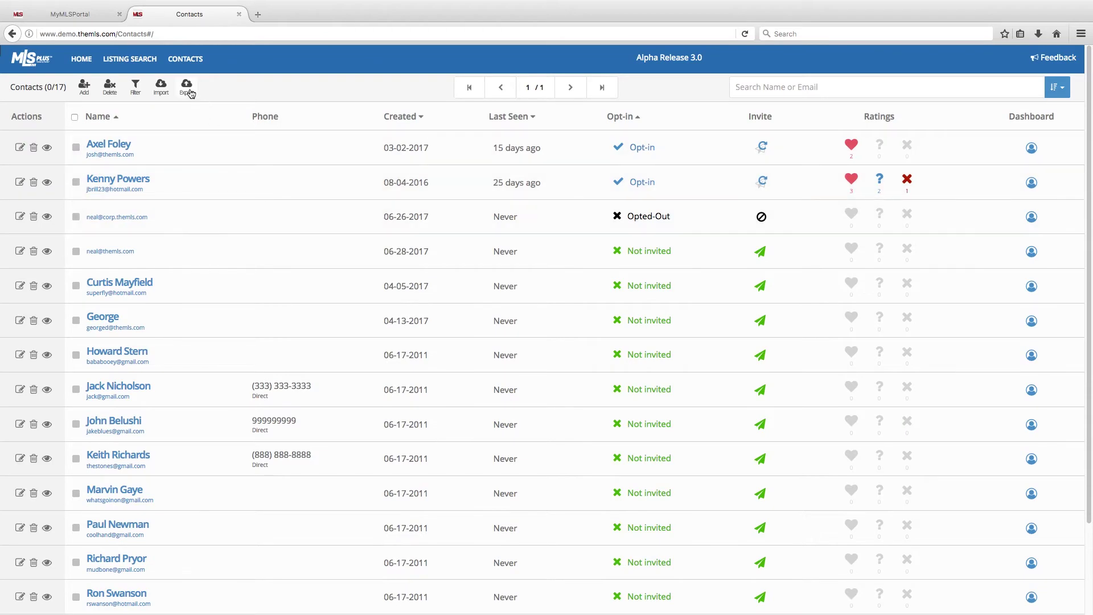
left_click(190, 90)
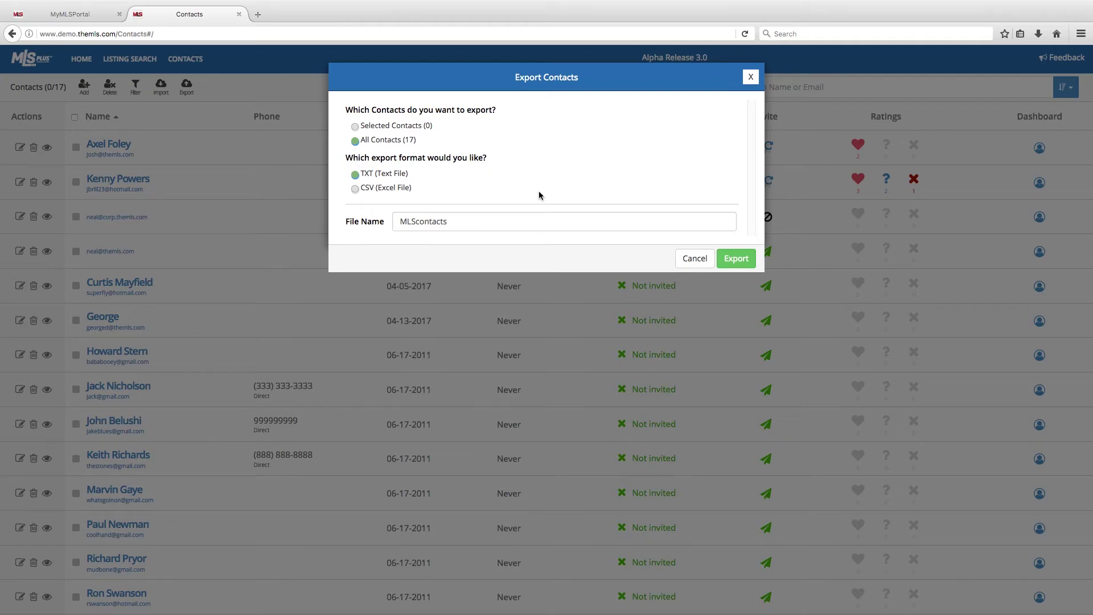
left_click(750, 78)
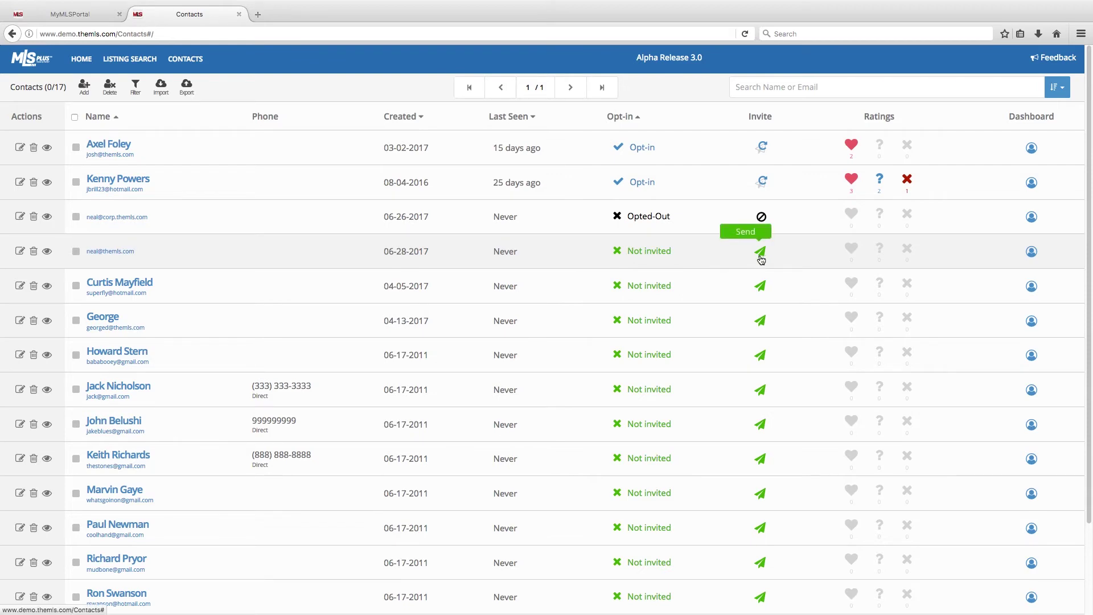
Send an invite to the new e-mail-only contact and dismiss the confirmation
left_click(761, 254)
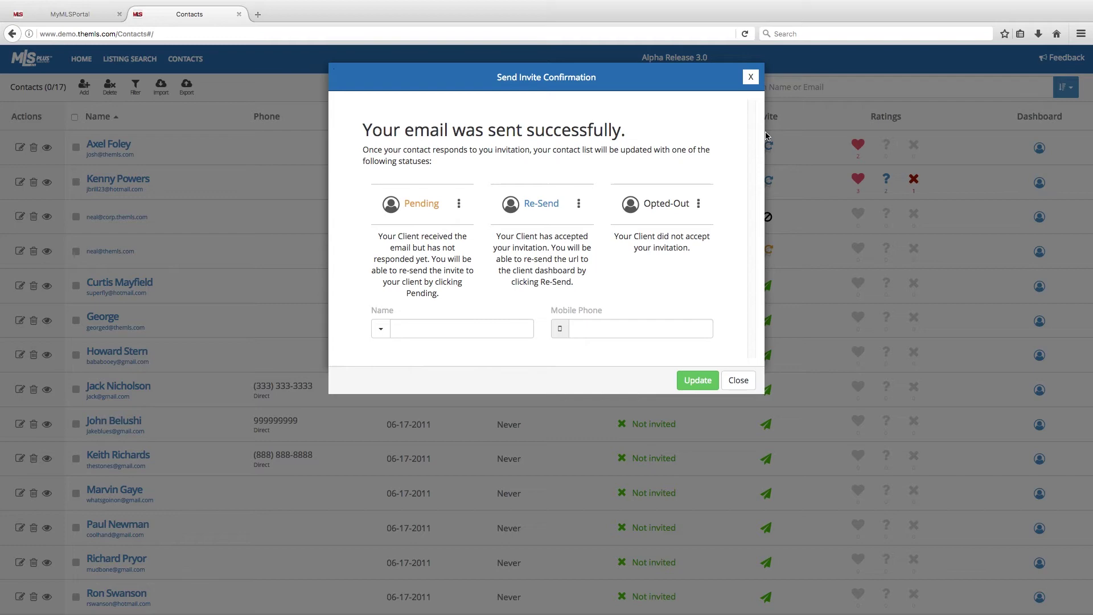
left_click(752, 78)
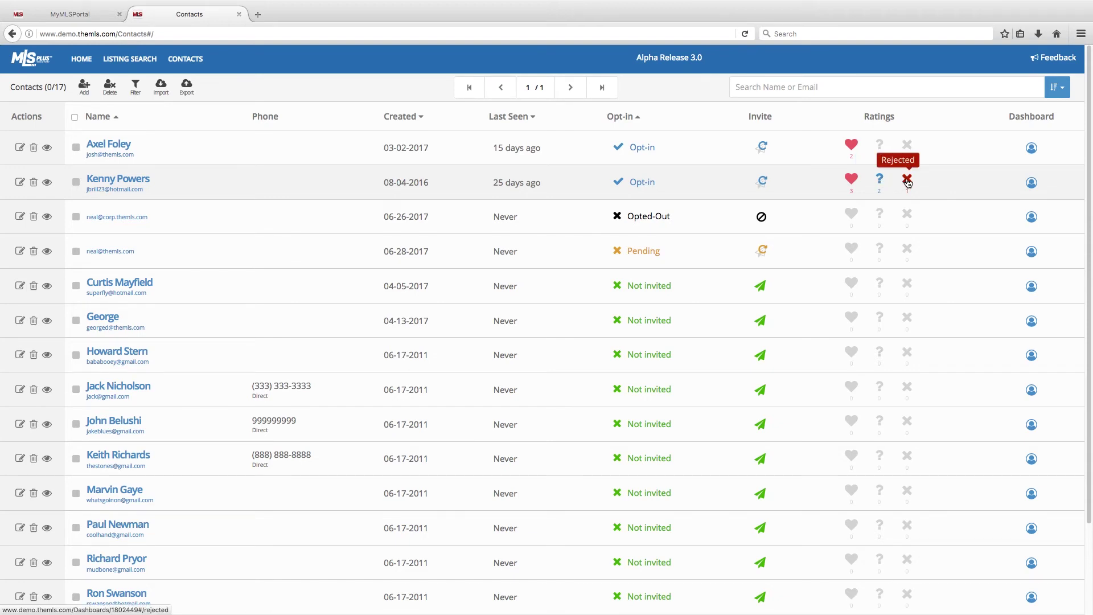
View the contact's favorite listings, then open his client dashboard showing 101 listings
left_click(850, 180)
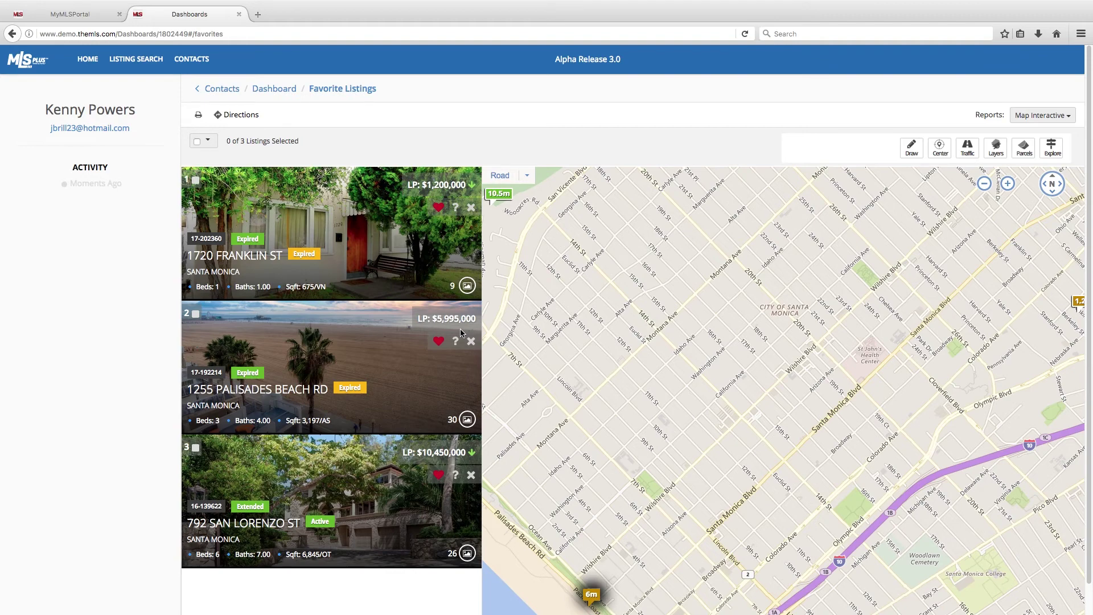
left_click(221, 90)
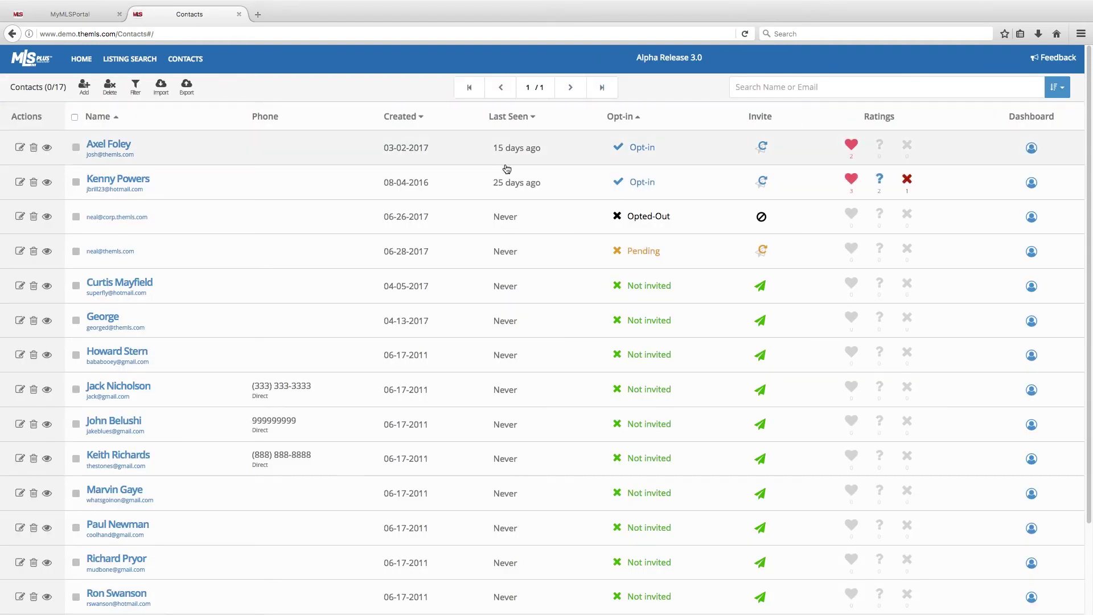
left_click(1032, 185)
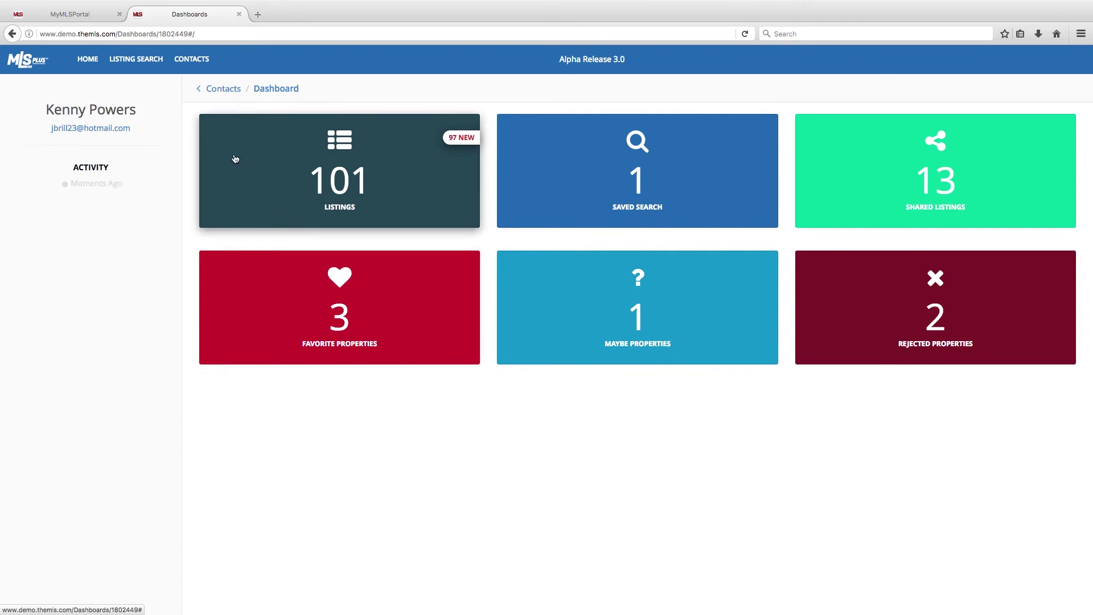
Back on Contacts, sort the list by name, then by creation date
left_click(215, 92)
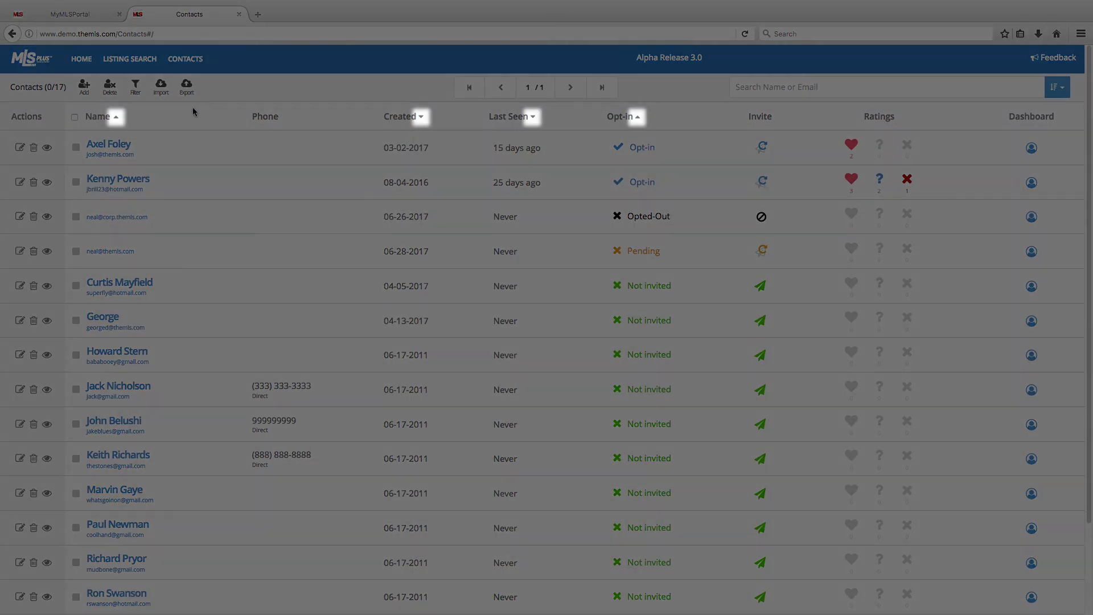
left_click(118, 119)
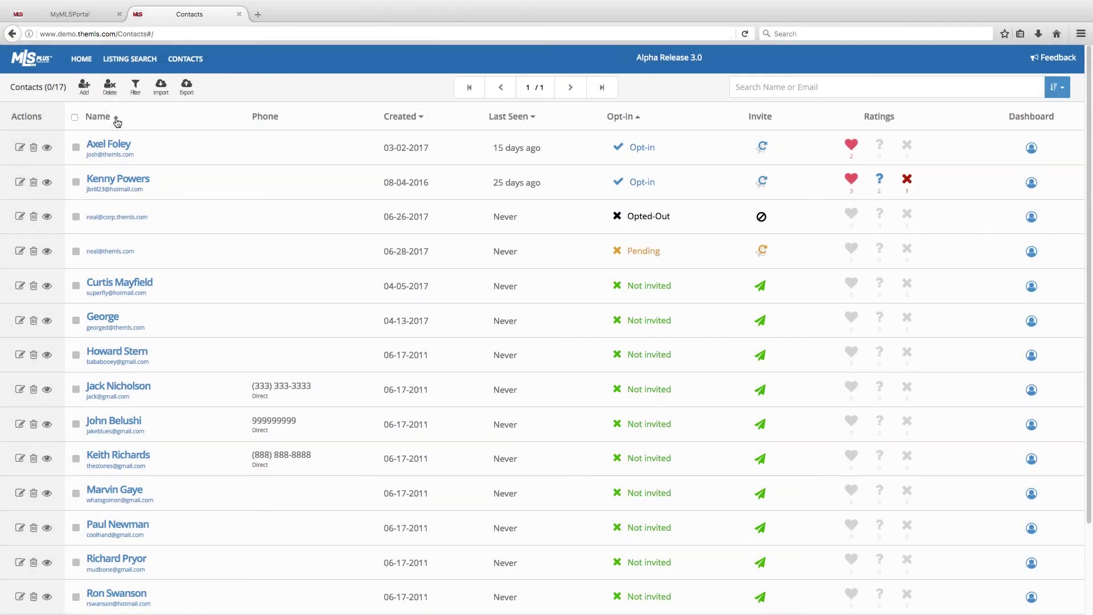
left_click(423, 117)
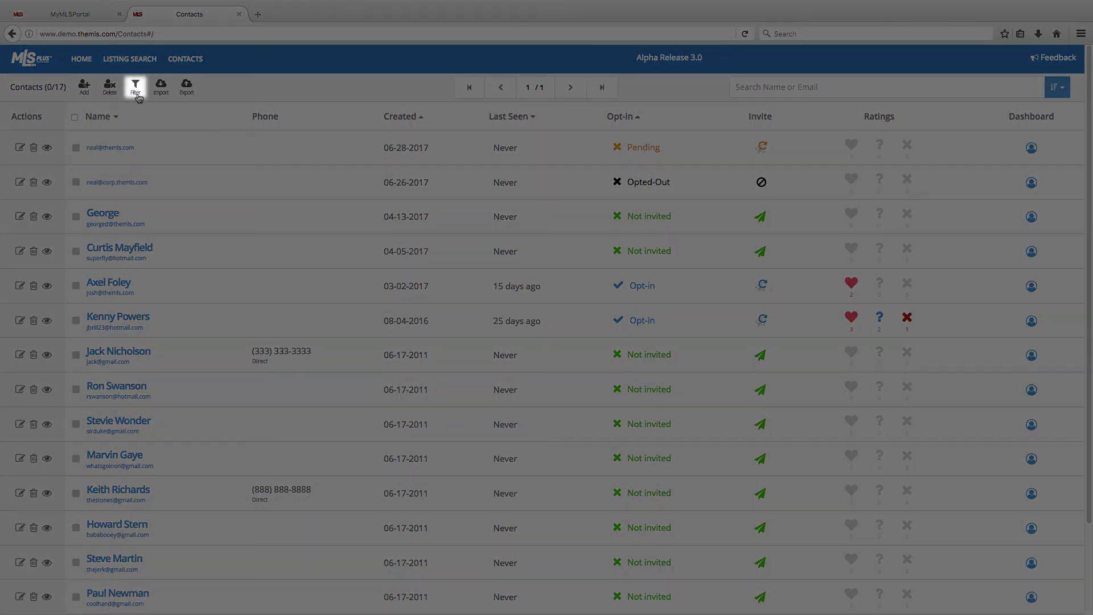
Filter the contacts to the Friend, Family, Seller and Buyer roles
left_click(137, 91)
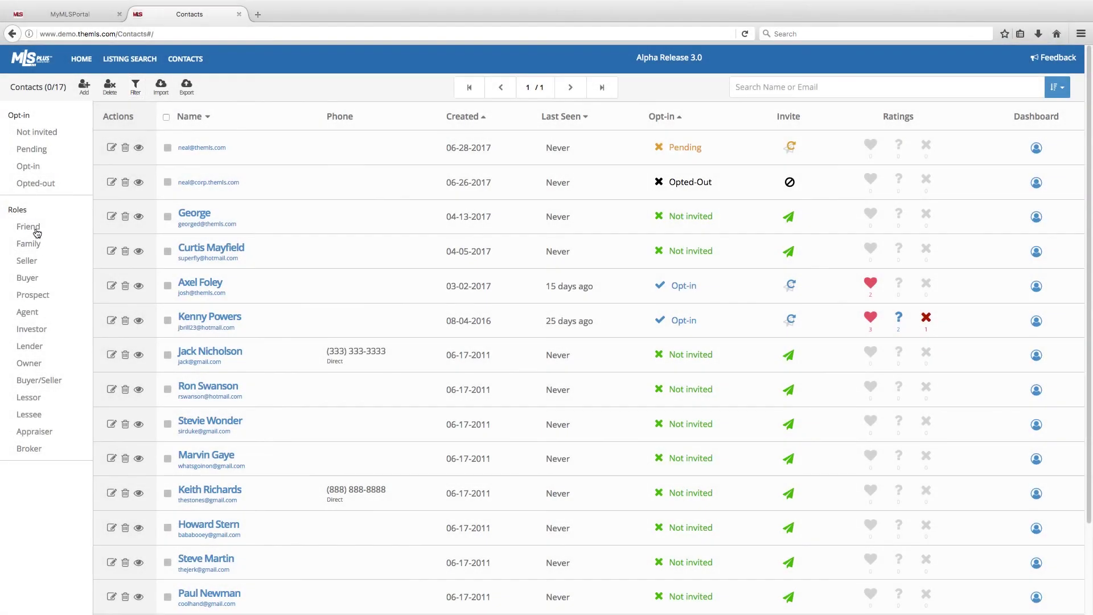
left_click(34, 229)
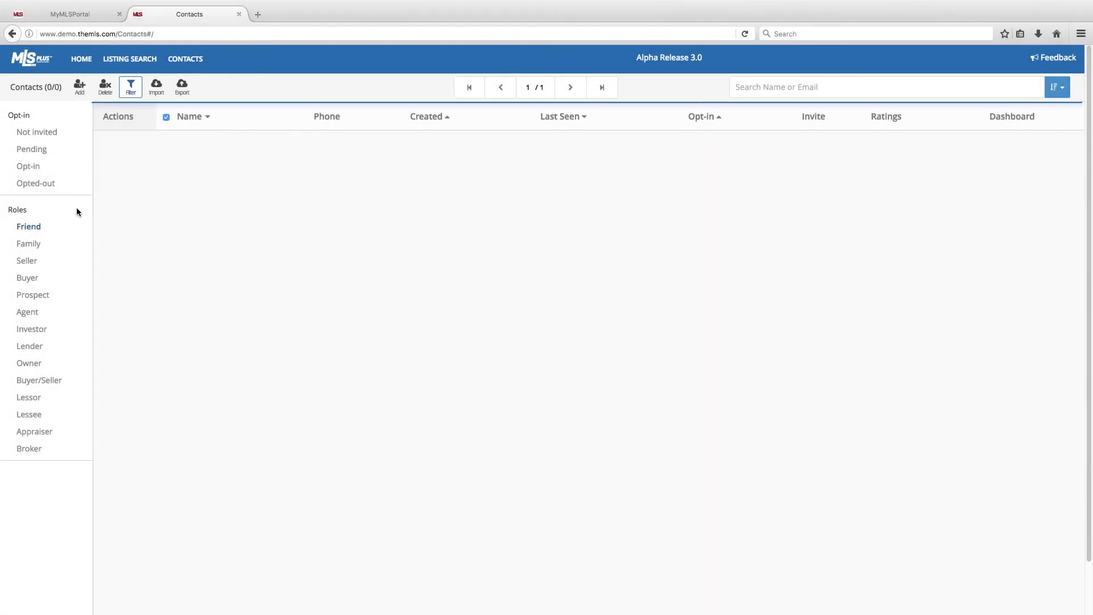
left_click(23, 245)
left_click(25, 261)
left_click(25, 278)
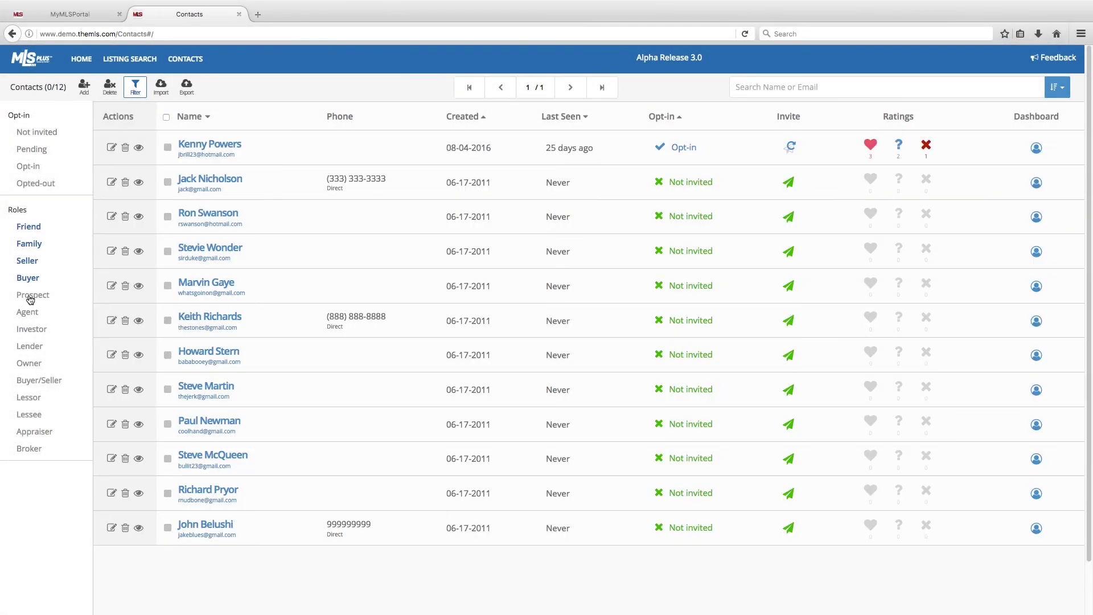
Search contacts by the contact's name and sort the two matches by name
left_click(736, 88)
type("neal")
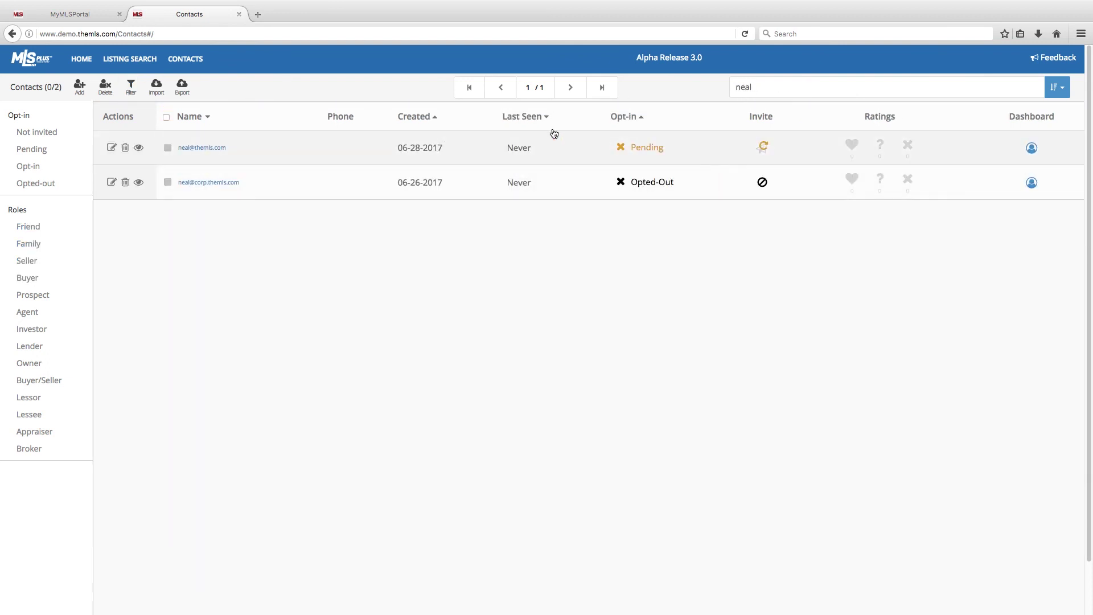
left_click(205, 120)
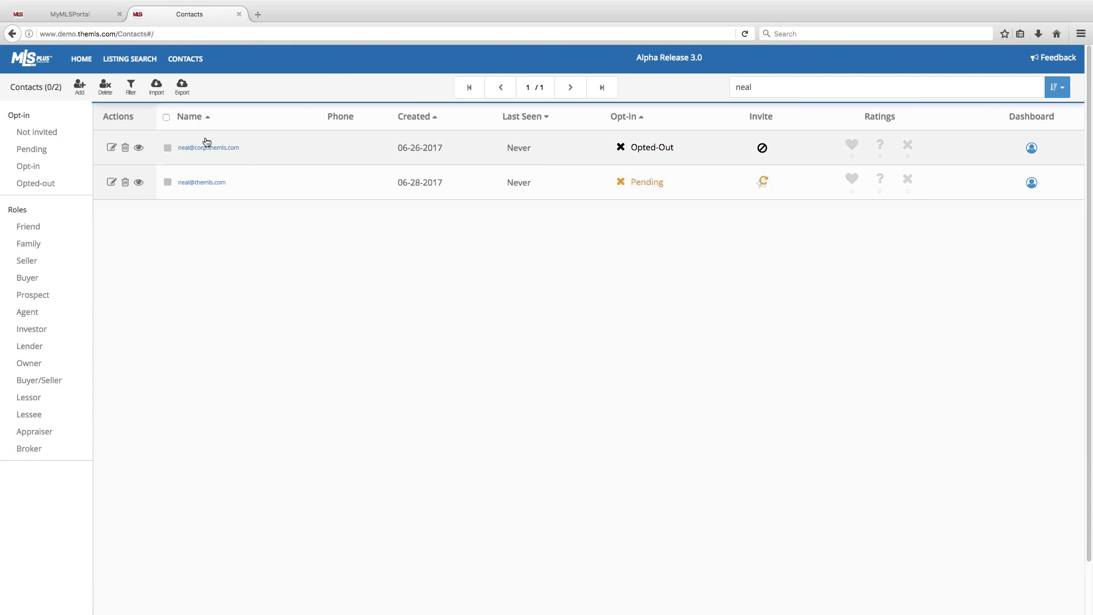